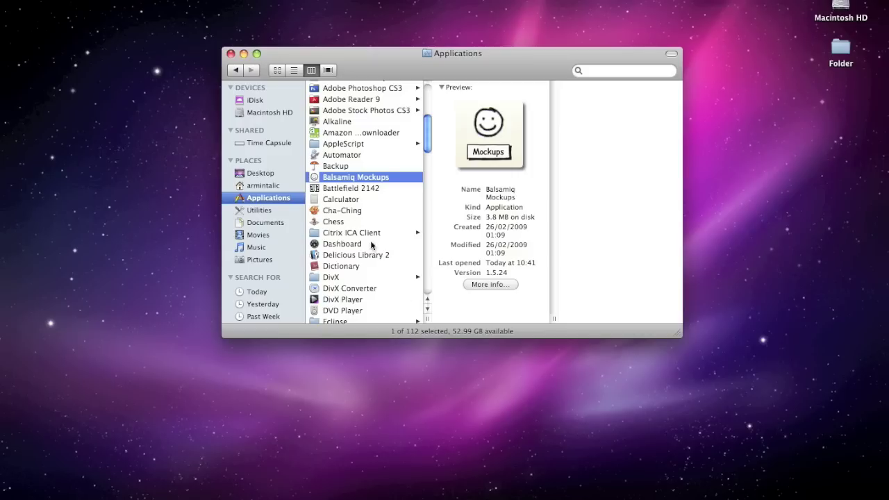
# Step: Launch Balsamiq Mockups and browse the Big, Buttons, Common, Containers and Layout component groups
pyautogui.doubleClick(351, 179)
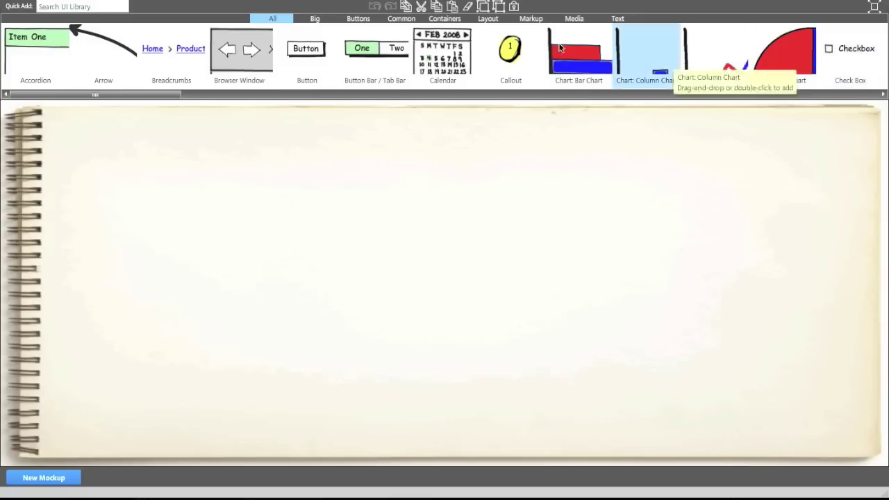
pyautogui.click(320, 22)
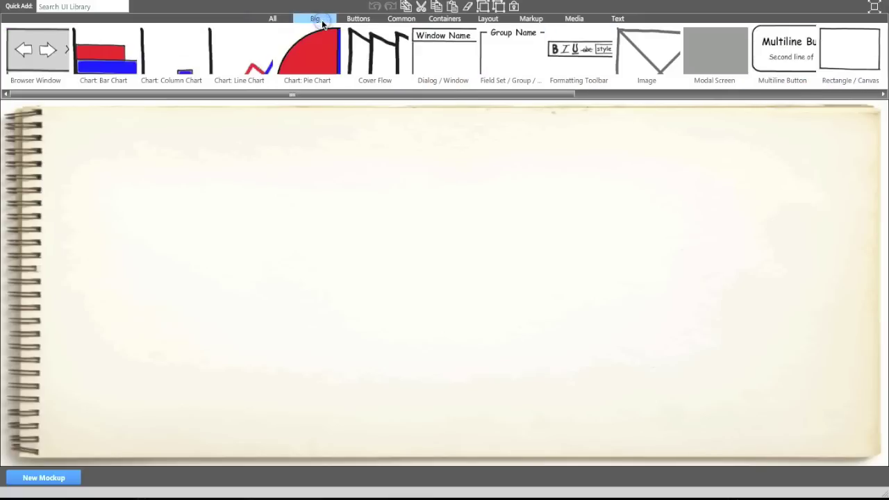
pyautogui.click(353, 20)
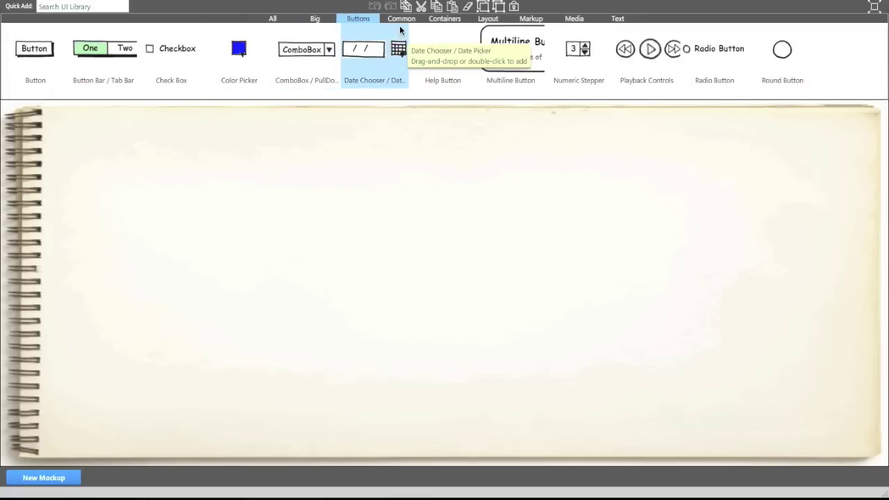
pyautogui.click(401, 18)
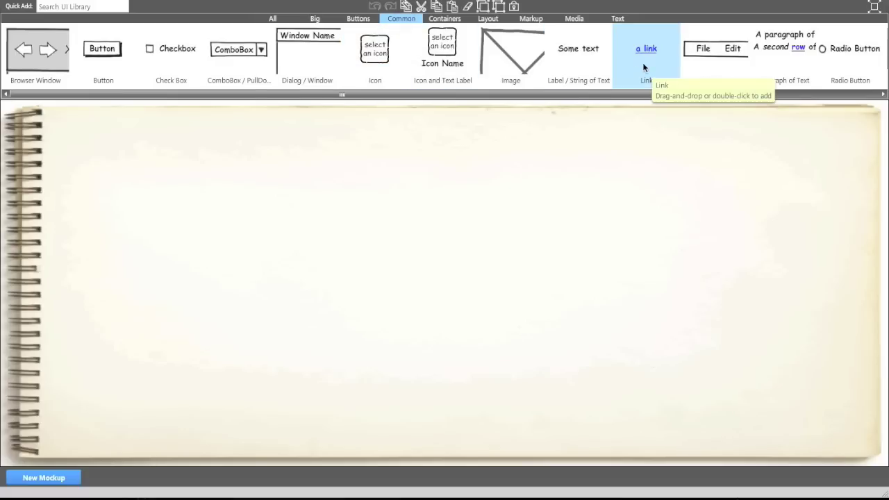
pyautogui.click(437, 21)
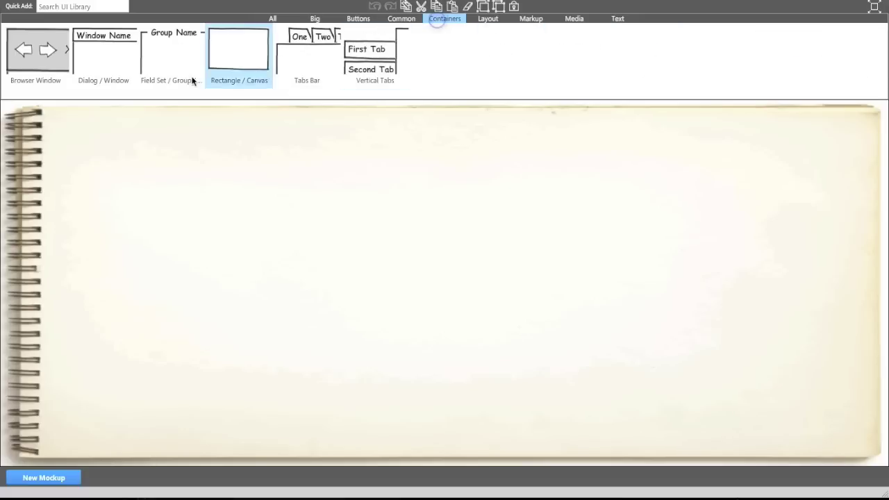
pyautogui.click(499, 21)
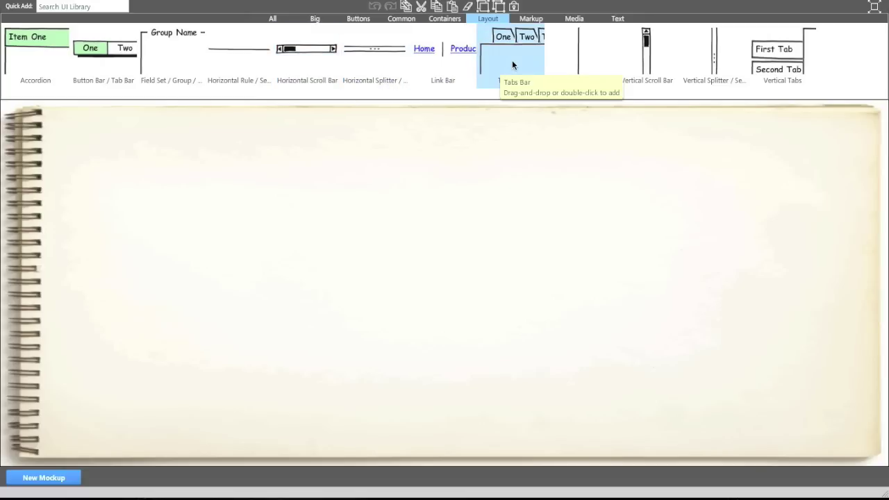
# Step: Browse the Markup, Media and Text component groups, then return to the All list
pyautogui.click(536, 20)
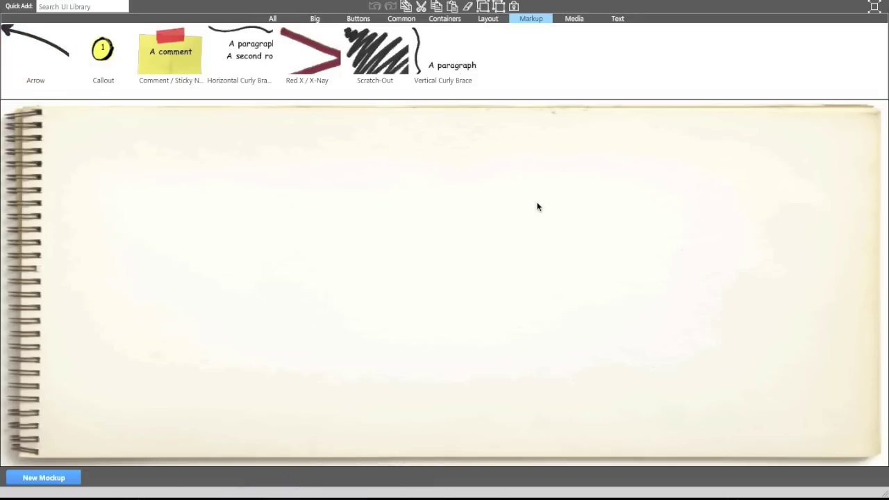
pyautogui.click(572, 21)
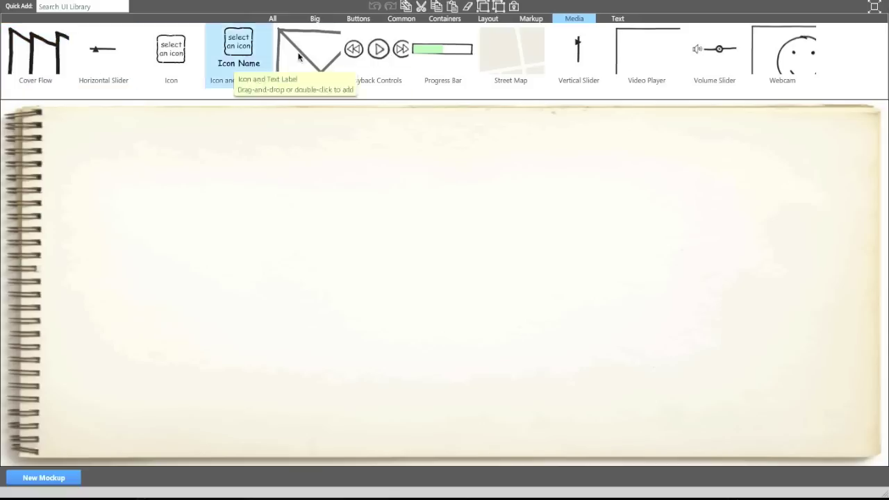
pyautogui.click(608, 18)
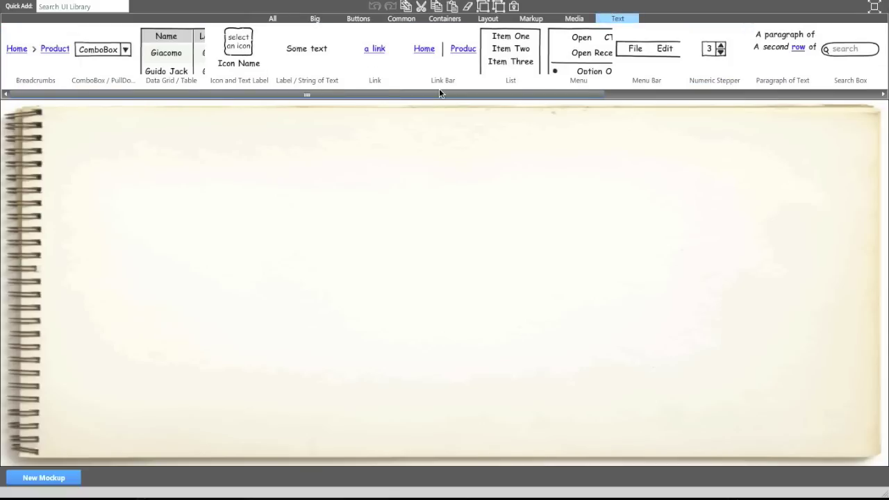
pyautogui.click(274, 18)
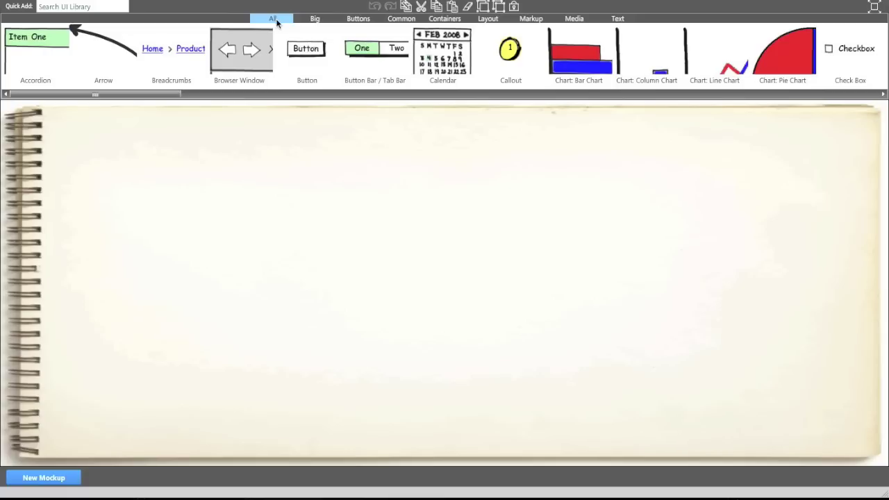
# Step: Place a Browser Window showing a Twitter profile URL and stretch it across most of the page
pyautogui.click(450, 18)
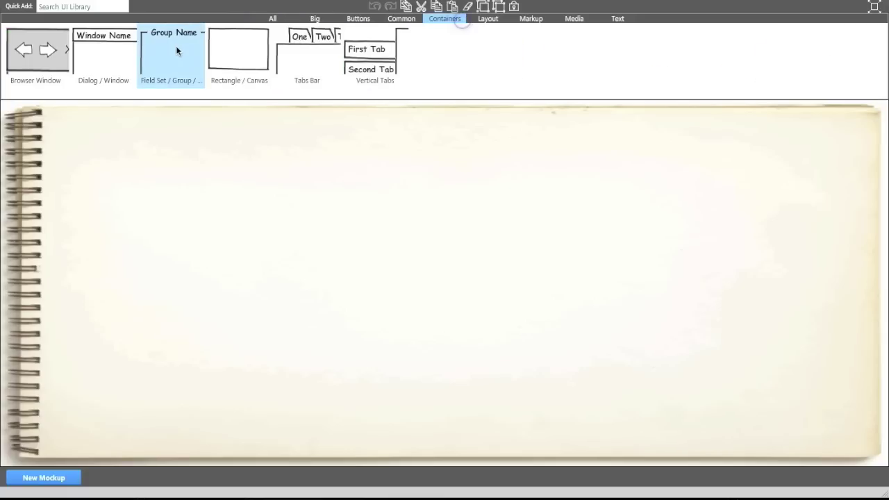
pyautogui.moveTo(43, 49); pyautogui.dragTo(116, 135)
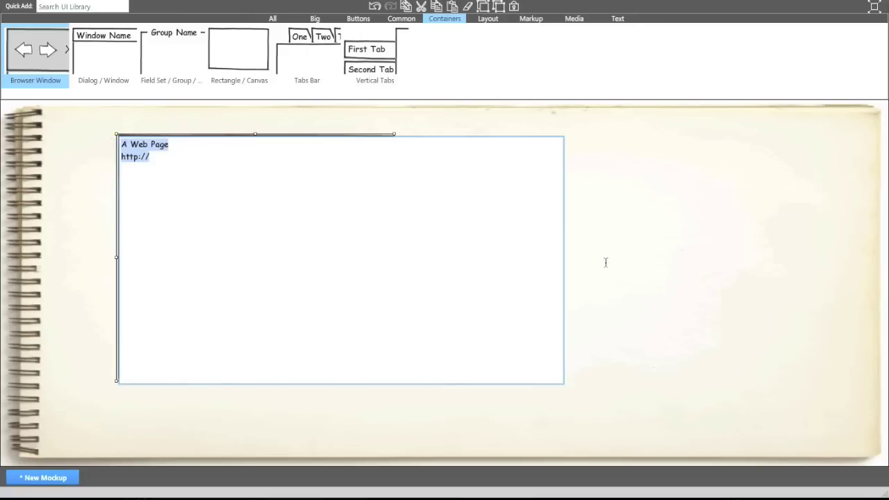
pyautogui.click(372, 216)
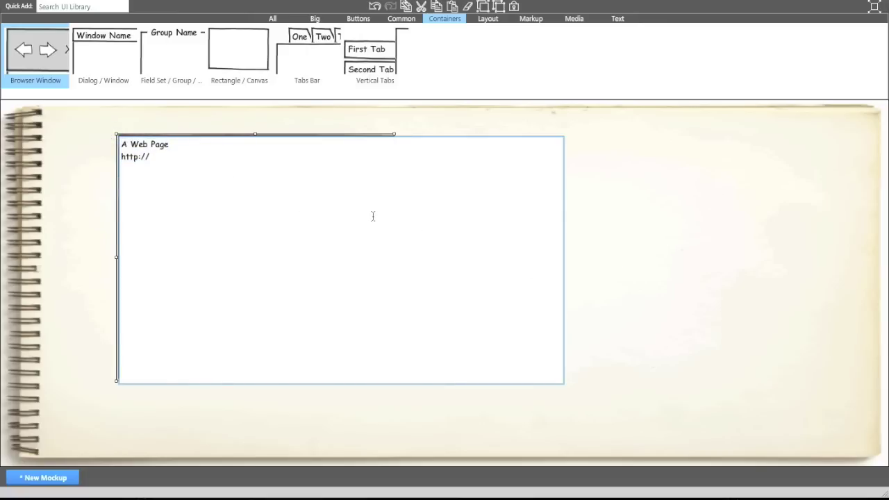
pyautogui.write('twitter.com/armintalic')
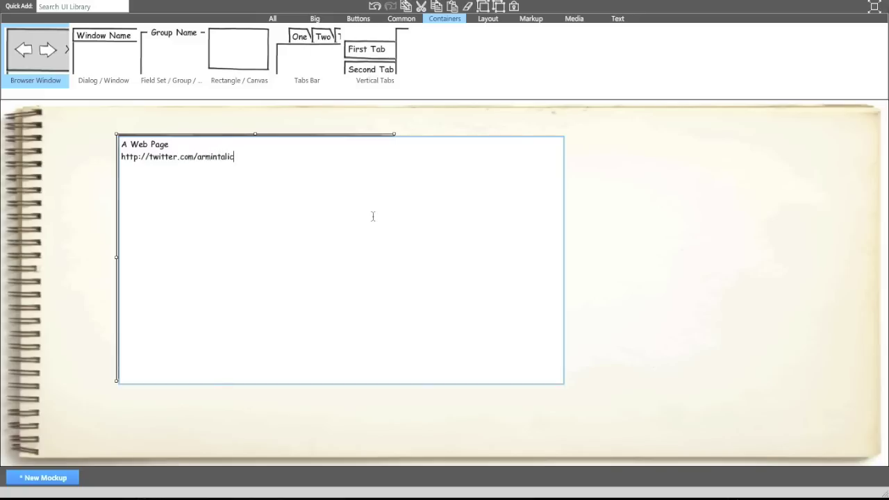
pyautogui.click(570, 191)
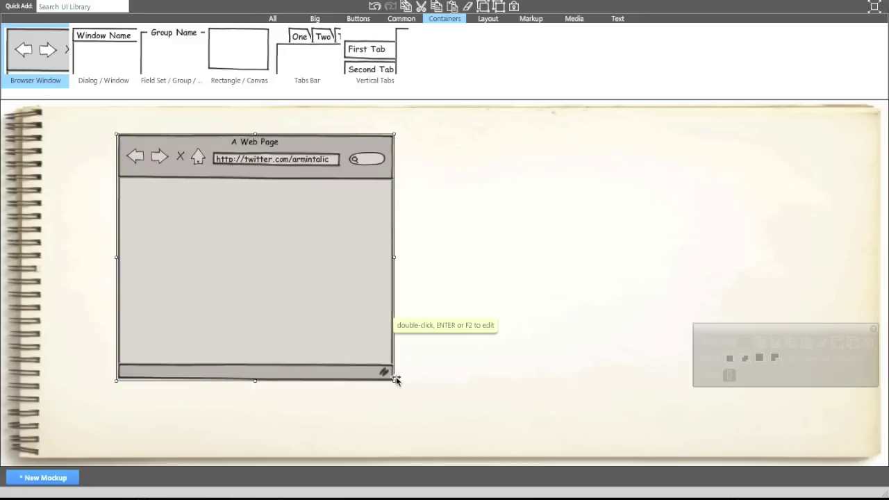
pyautogui.moveTo(393, 382); pyautogui.dragTo(747, 421)
pyautogui.click(810, 241)
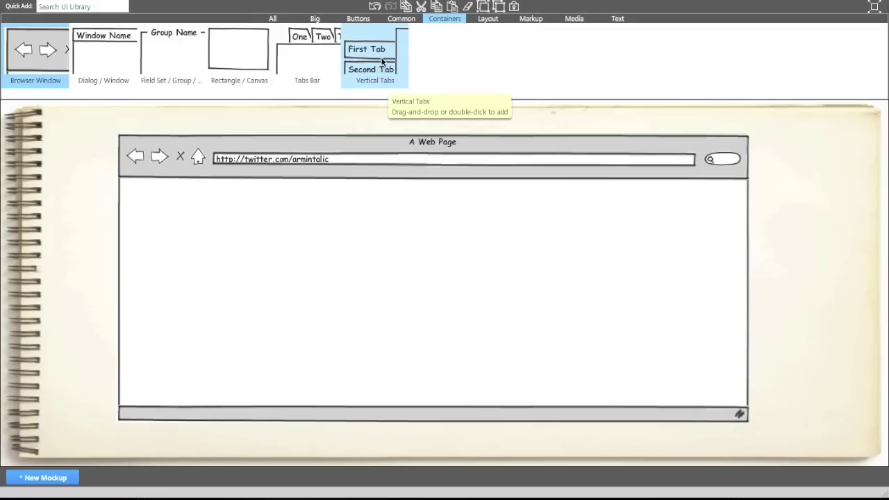
# Step: Add Vertical Tabs inside the browser window labelled Home, Products, About Us and Contact Us
pyautogui.moveTo(377, 69); pyautogui.dragTo(132, 198)
pyautogui.write('Home')
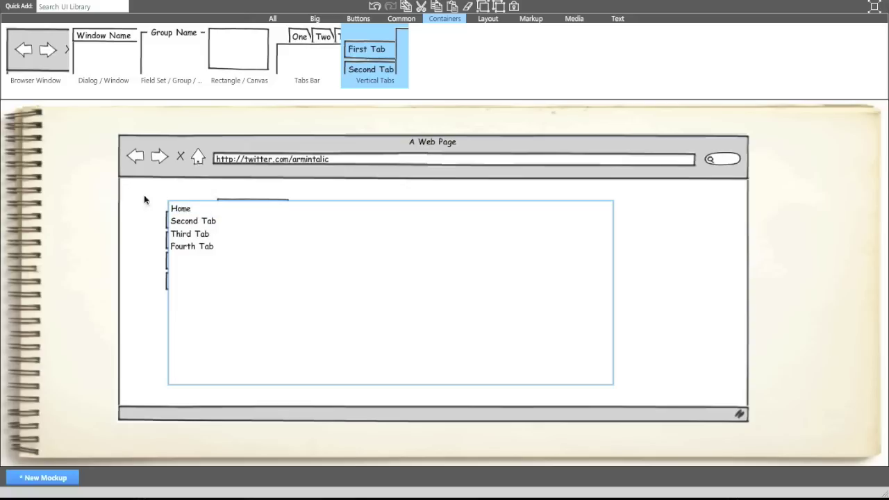
pyautogui.moveTo(229, 224); pyautogui.dragTo(159, 224)
pyautogui.write('Products')
pyautogui.moveTo(215, 233); pyautogui.dragTo(159, 234)
pyautogui.write('About Us')
pyautogui.moveTo(225, 246); pyautogui.dragTo(159, 246)
pyautogui.write('Contact Us')
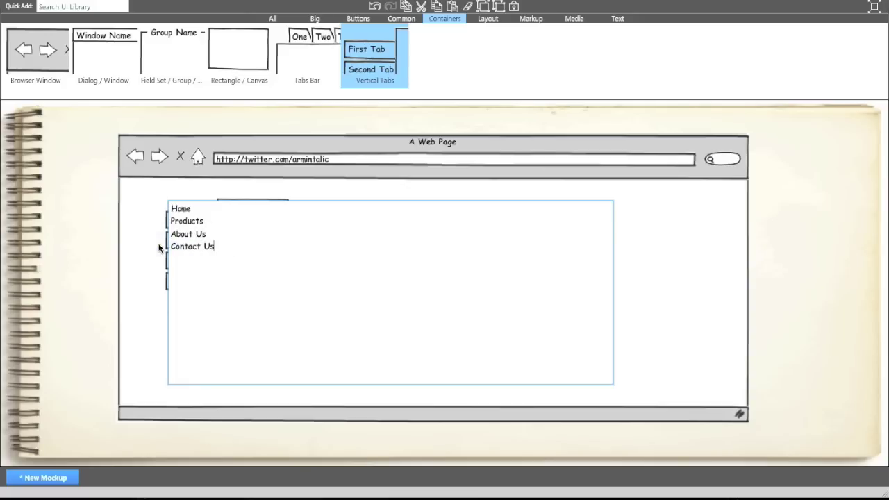
pyautogui.click(654, 270)
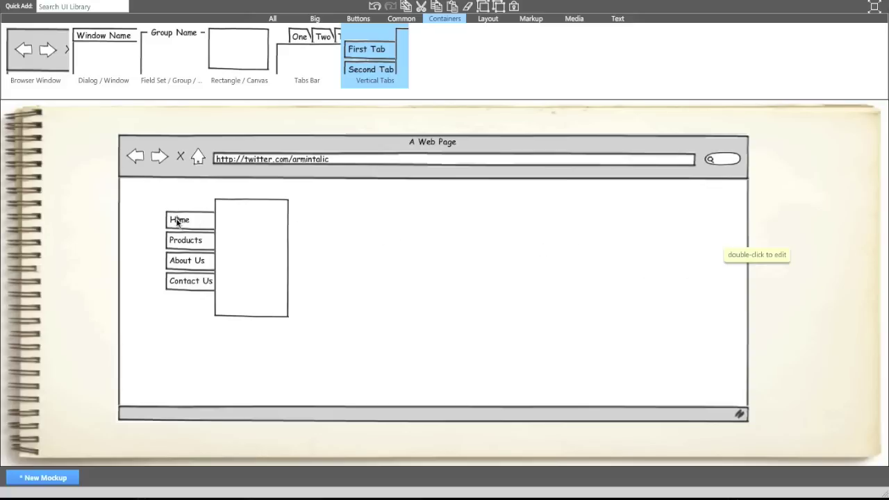
# Step: Reposition the vertical tabs and enlarge their content panel to fill much of the browser window
pyautogui.moveTo(253, 244); pyautogui.dragTo(228, 240)
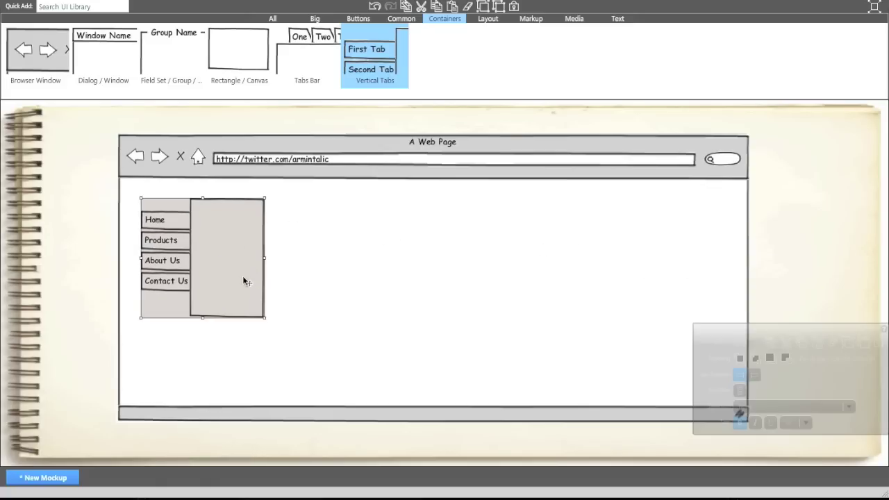
pyautogui.moveTo(244, 278)
pyautogui.mouseDown()
pyautogui.moveTo(227, 260)
pyautogui.moveTo(235, 276)
pyautogui.moveTo(230, 259)
pyautogui.moveTo(228, 310)
pyautogui.moveTo(194, 303)
pyautogui.moveTo(446, 346)
pyautogui.moveTo(526, 409)
pyautogui.moveTo(303, 322)
pyautogui.moveTo(300, 353)
pyautogui.moveTo(229, 273)
pyautogui.mouseUp()
pyautogui.moveTo(250, 311); pyautogui.dragTo(633, 396)
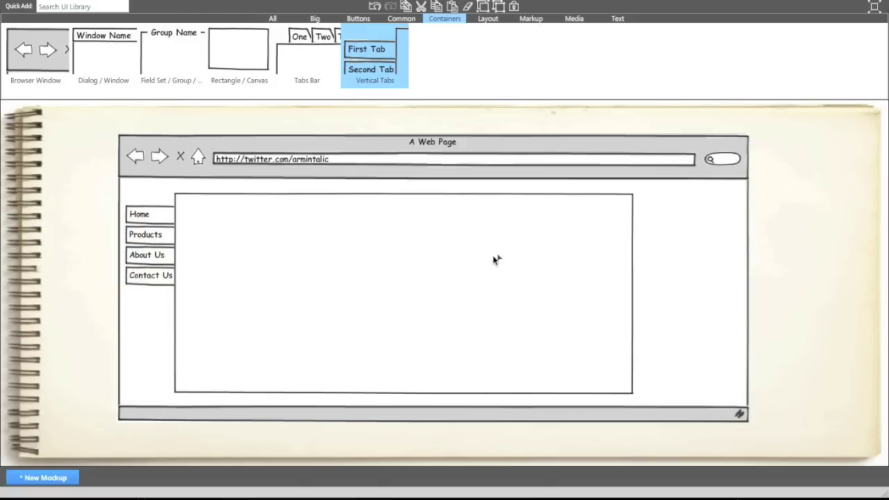
pyautogui.click(558, 315)
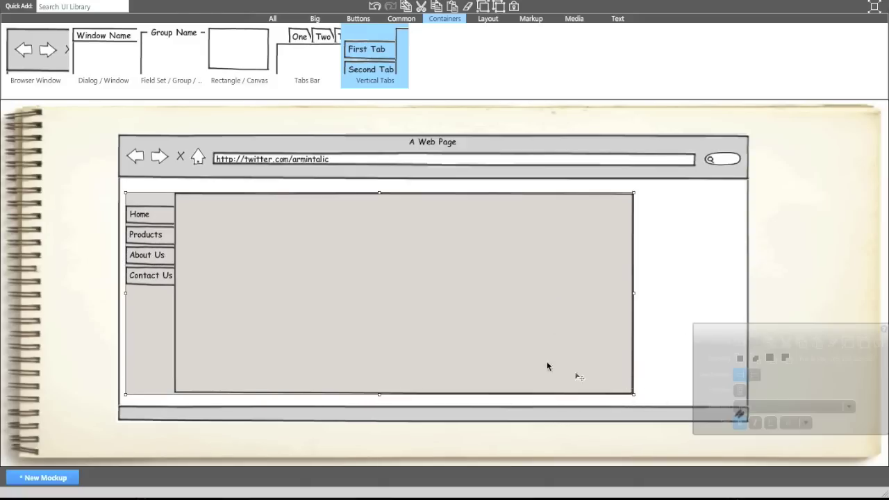
pyautogui.moveTo(460, 331); pyautogui.dragTo(505, 329)
# Step: Place an enlarged Webcam at the content area's top-left and lay Playback Controls over it
pyautogui.click(786, 220)
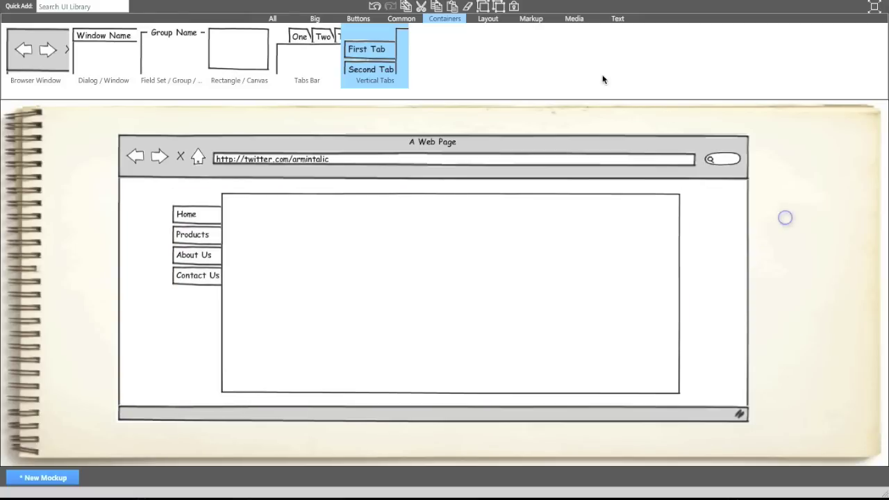
pyautogui.click(561, 18)
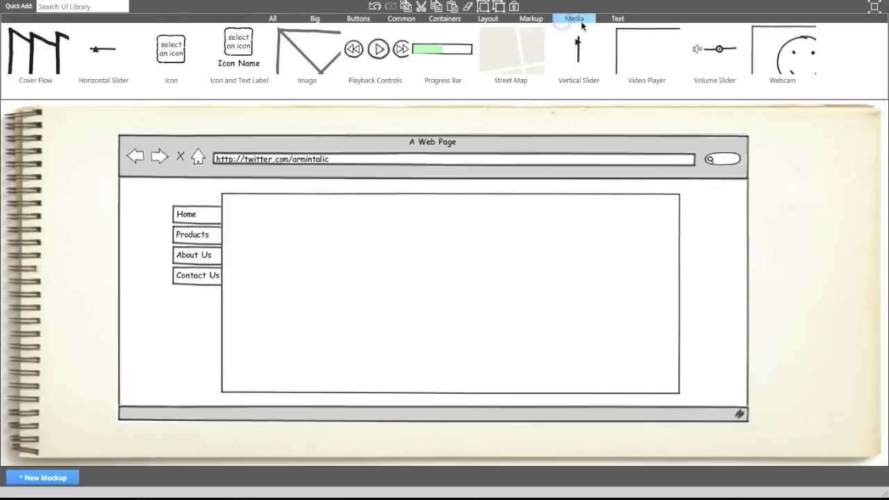
pyautogui.moveTo(785, 62); pyautogui.dragTo(292, 219)
pyautogui.moveTo(335, 242); pyautogui.dragTo(274, 232)
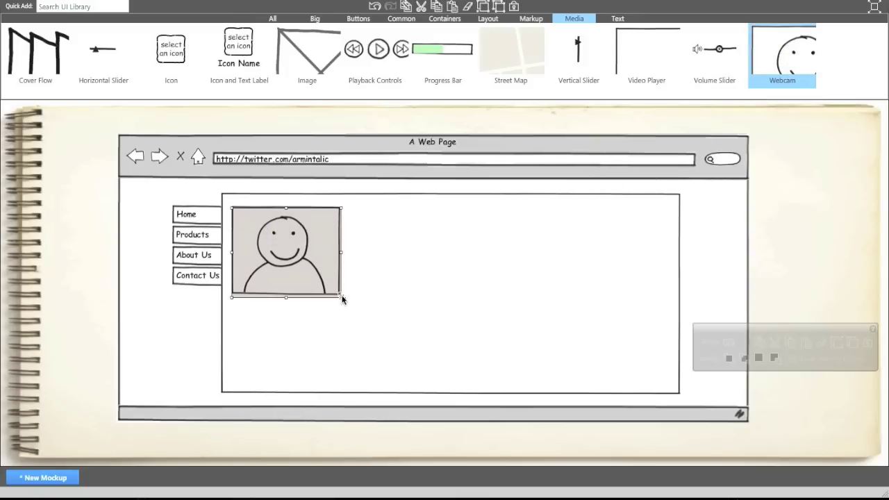
pyautogui.moveTo(341, 299); pyautogui.dragTo(417, 325)
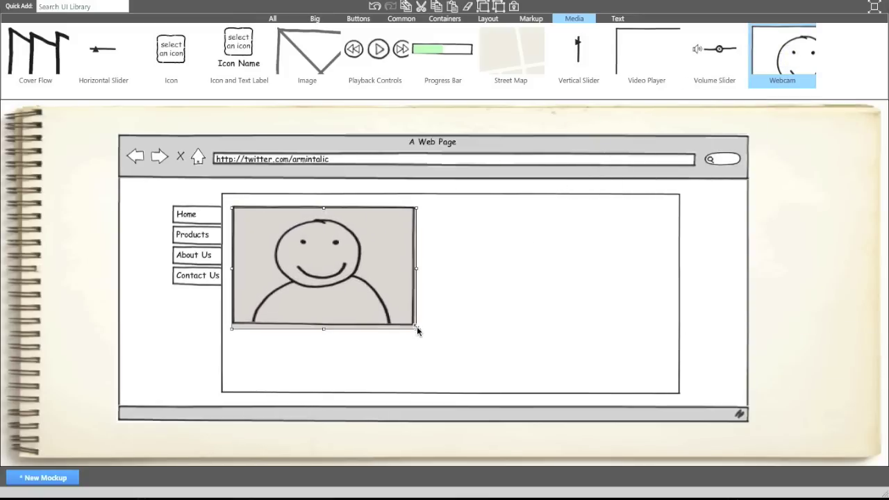
pyautogui.click(799, 212)
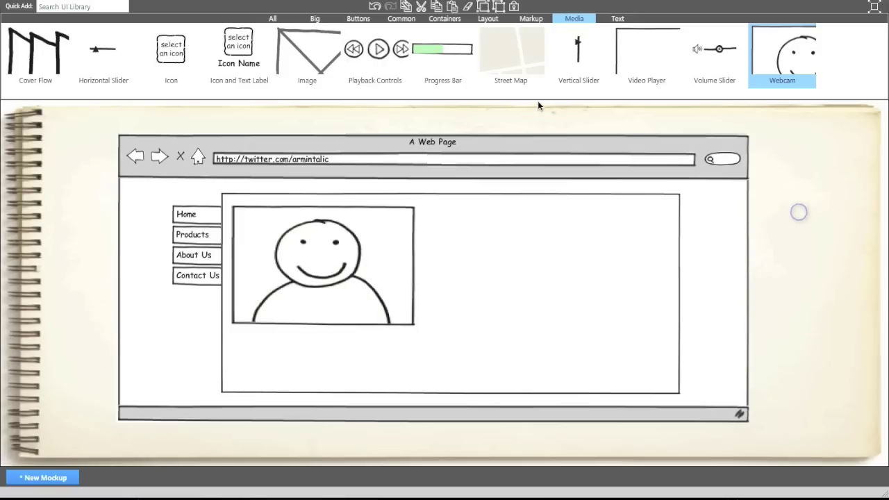
pyautogui.moveTo(375, 52)
pyautogui.mouseDown()
pyautogui.moveTo(329, 172)
pyautogui.moveTo(276, 275)
pyautogui.moveTo(289, 304)
pyautogui.moveTo(287, 295)
pyautogui.mouseUp()
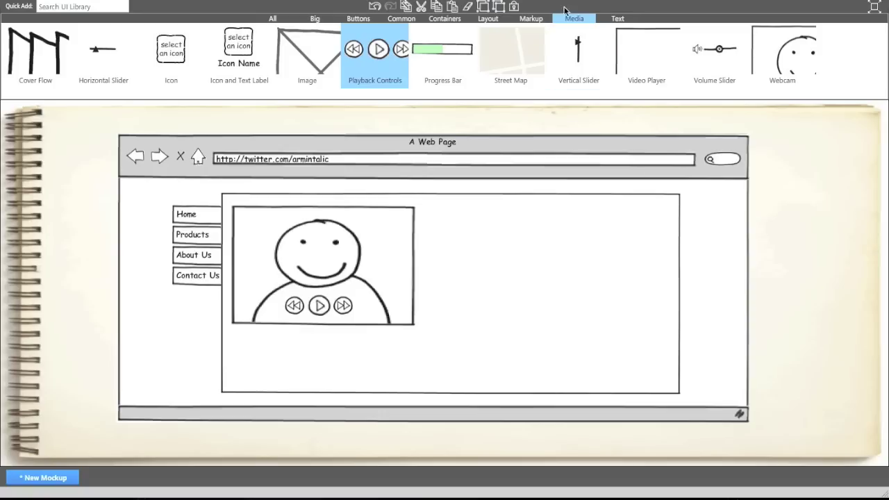
# Step: Add a text label beside the webcam reading the author's name plus 'Video Montage'
pyautogui.click(617, 18)
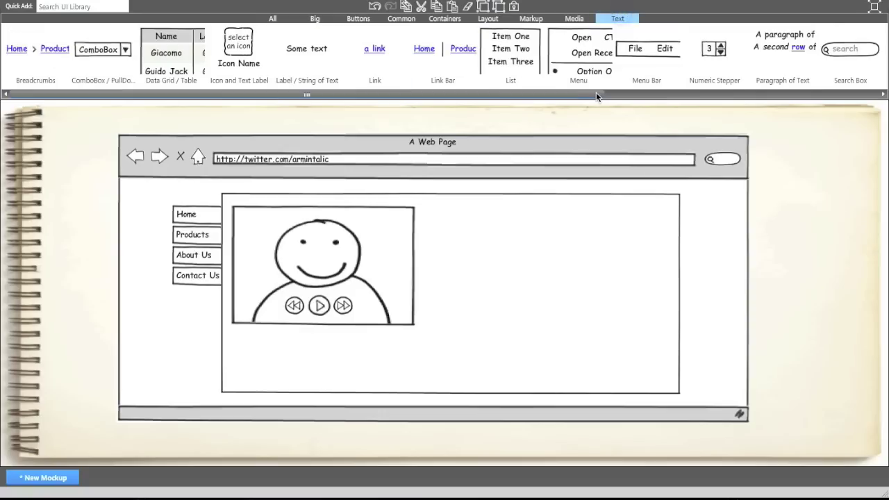
pyautogui.moveTo(307, 47); pyautogui.dragTo(439, 222)
pyautogui.write('Arm')
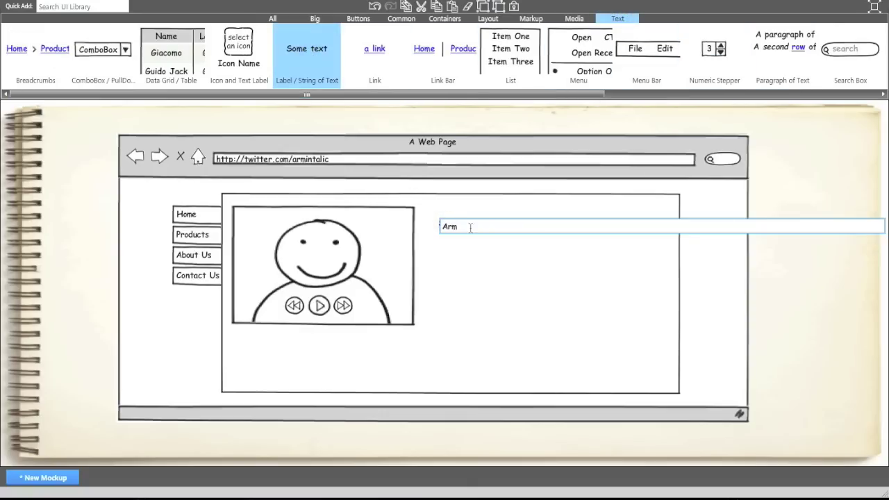
pyautogui.write("in's Video Montage")
pyautogui.click(793, 278)
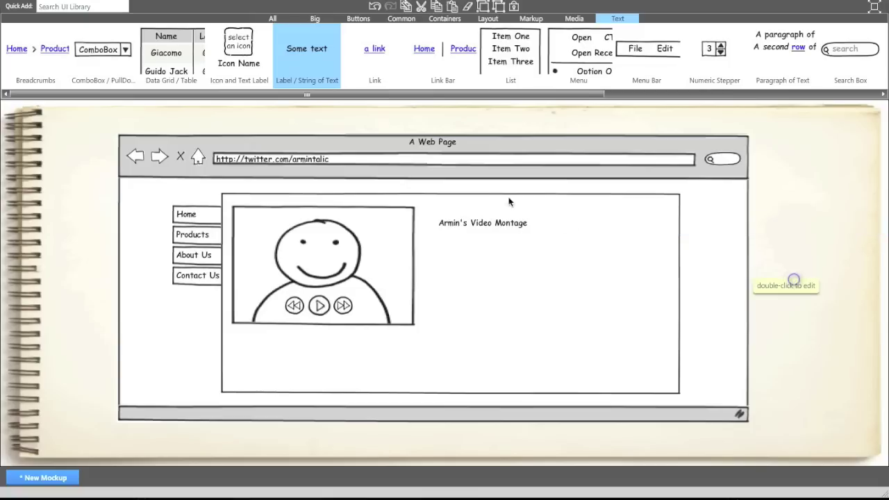
pyautogui.moveTo(470, 224)
pyautogui.mouseDown()
pyautogui.moveTo(463, 215)
pyautogui.moveTo(516, 216)
pyautogui.moveTo(477, 215)
pyautogui.mouseUp()
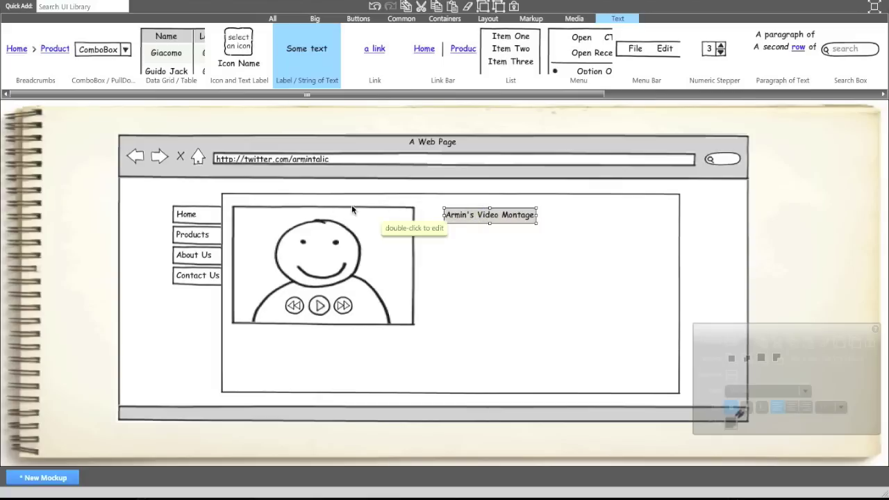
pyautogui.click(804, 214)
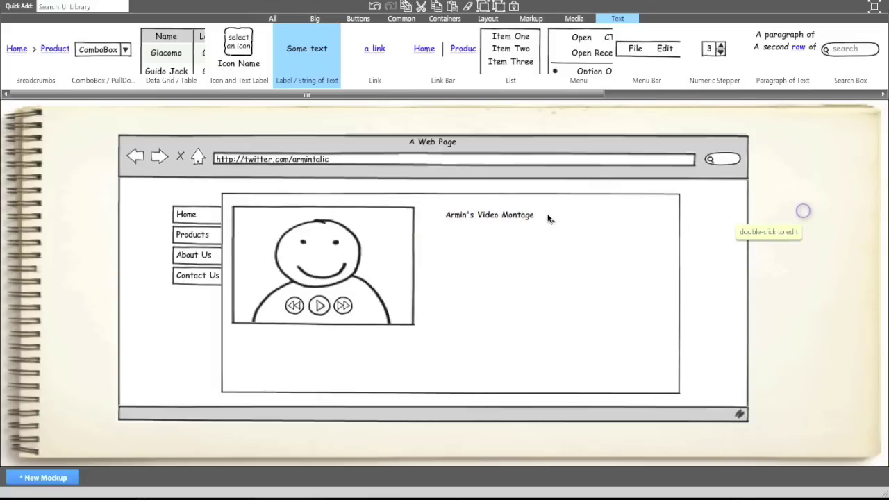
pyautogui.click(522, 216)
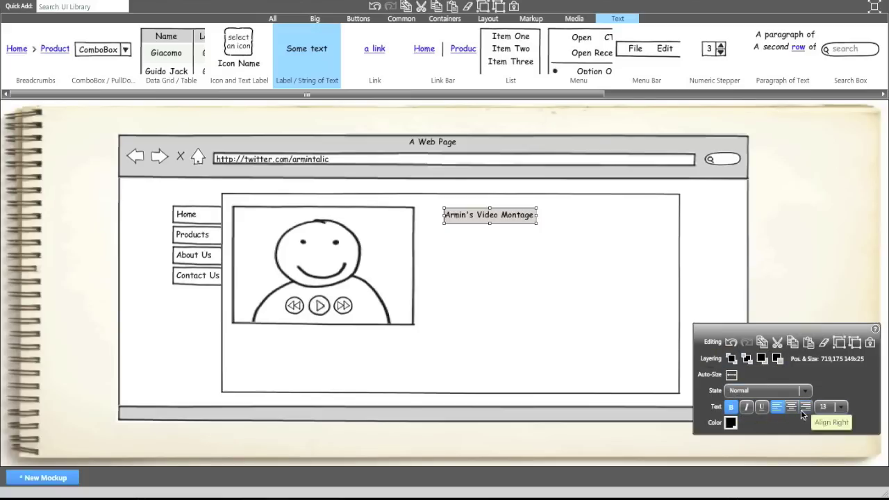
# Step: Duplicate the title below itself, paste lorem ipsum into it, and widen it into a multi-line paragraph
pyautogui.click(764, 345)
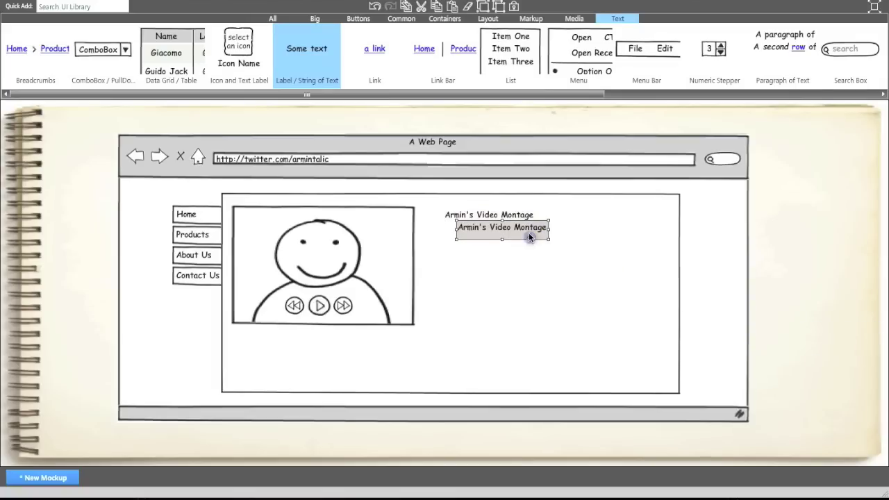
pyautogui.moveTo(527, 228); pyautogui.dragTo(513, 237)
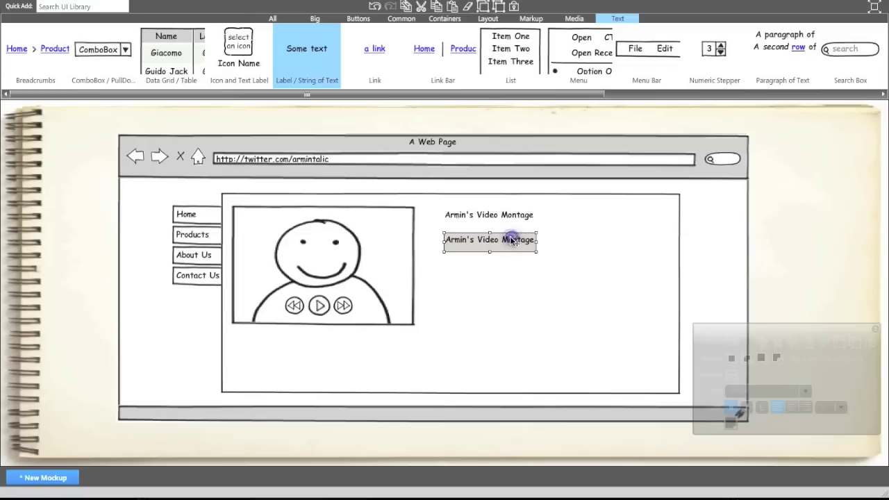
pyautogui.doubleClick(514, 237)
pyautogui.hotkey('ctrl', 'v')
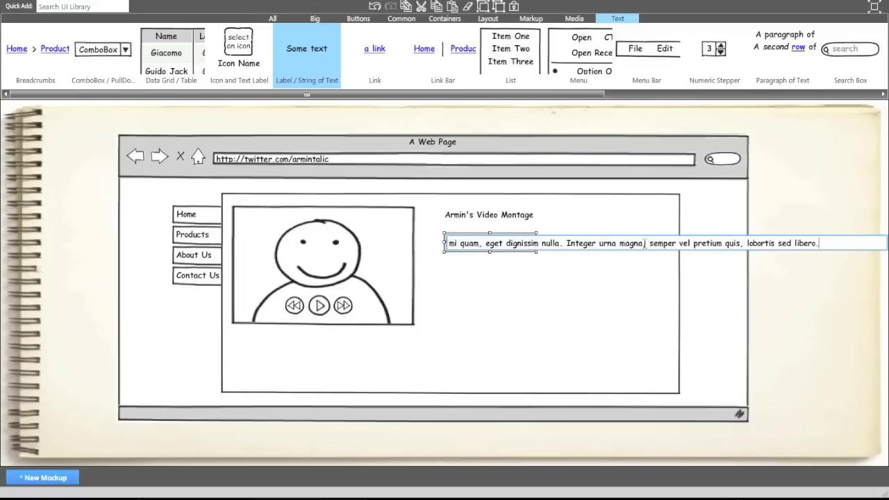
pyautogui.click(613, 296)
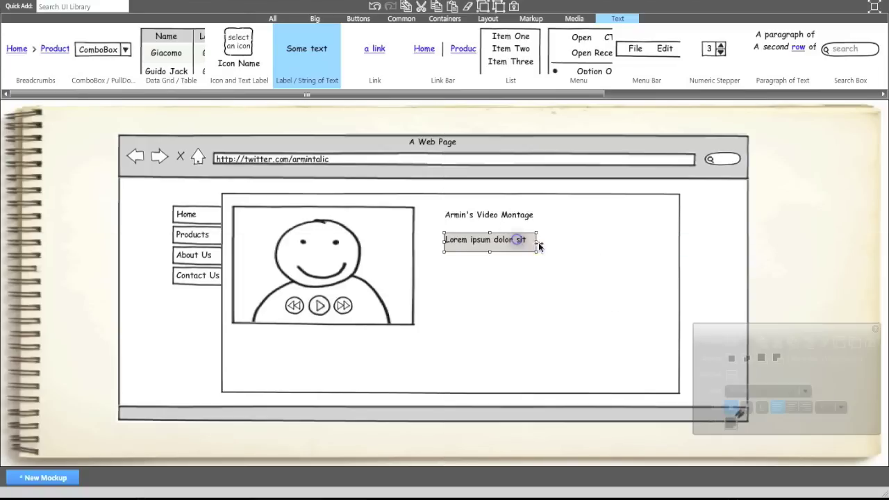
pyautogui.moveTo(536, 251); pyautogui.dragTo(615, 321)
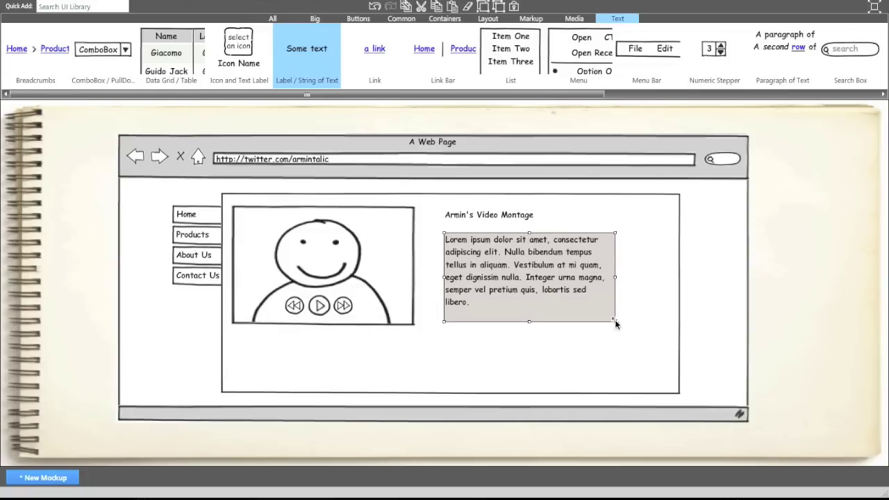
pyautogui.click(820, 256)
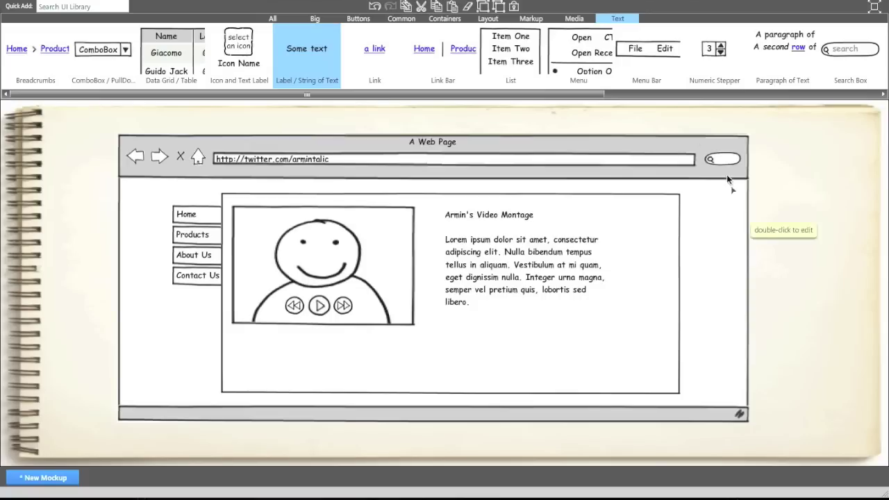
pyautogui.click(269, 20)
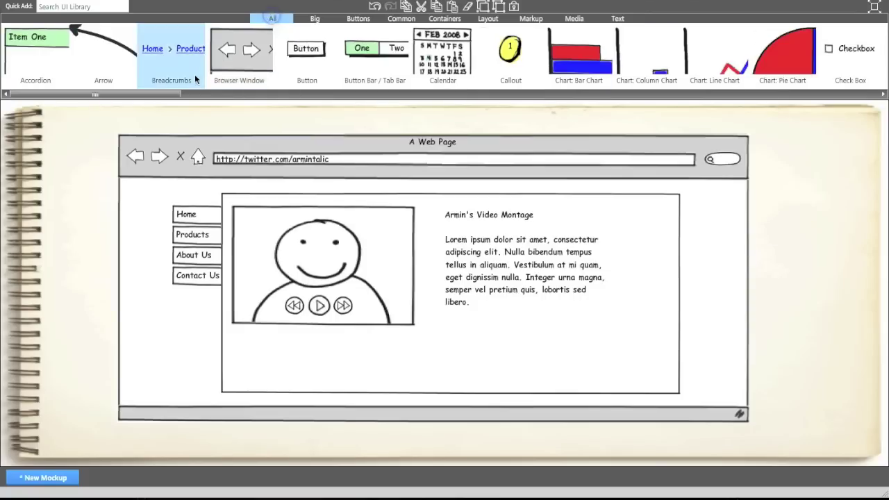
pyautogui.moveTo(129, 92); pyautogui.dragTo(24, 90)
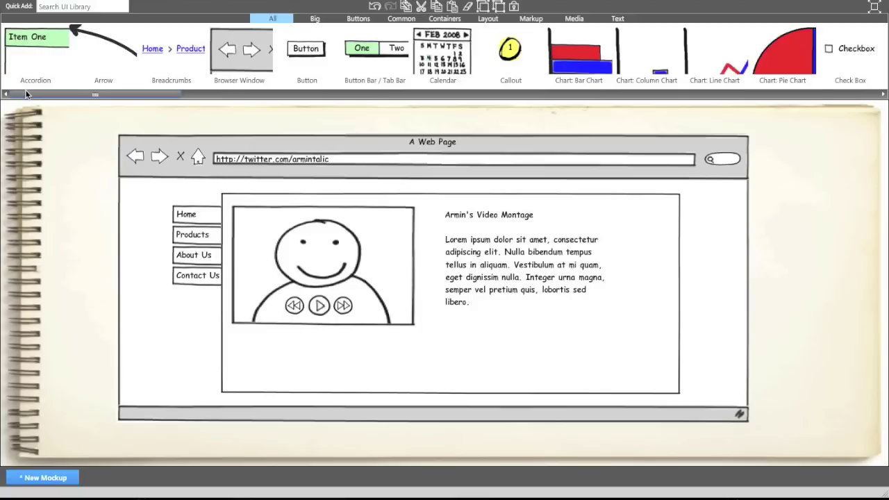
pyautogui.moveTo(28, 95)
pyautogui.mouseDown()
pyautogui.moveTo(737, 107)
pyautogui.moveTo(266, 133)
pyautogui.moveTo(146, 123)
pyautogui.moveTo(21, 95)
pyautogui.mouseUp()
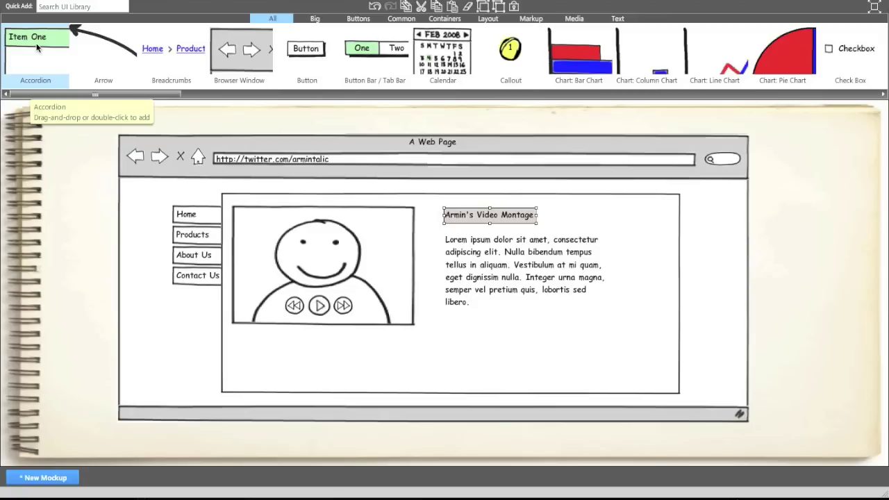
pyautogui.click(785, 187)
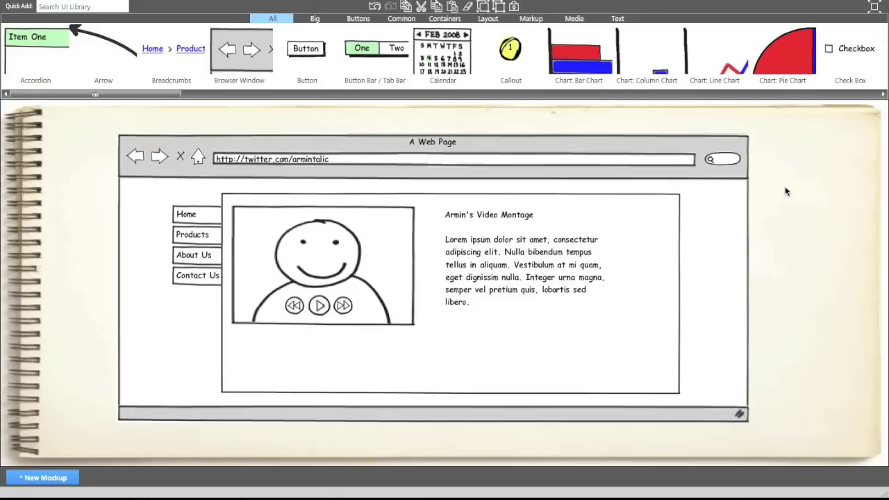